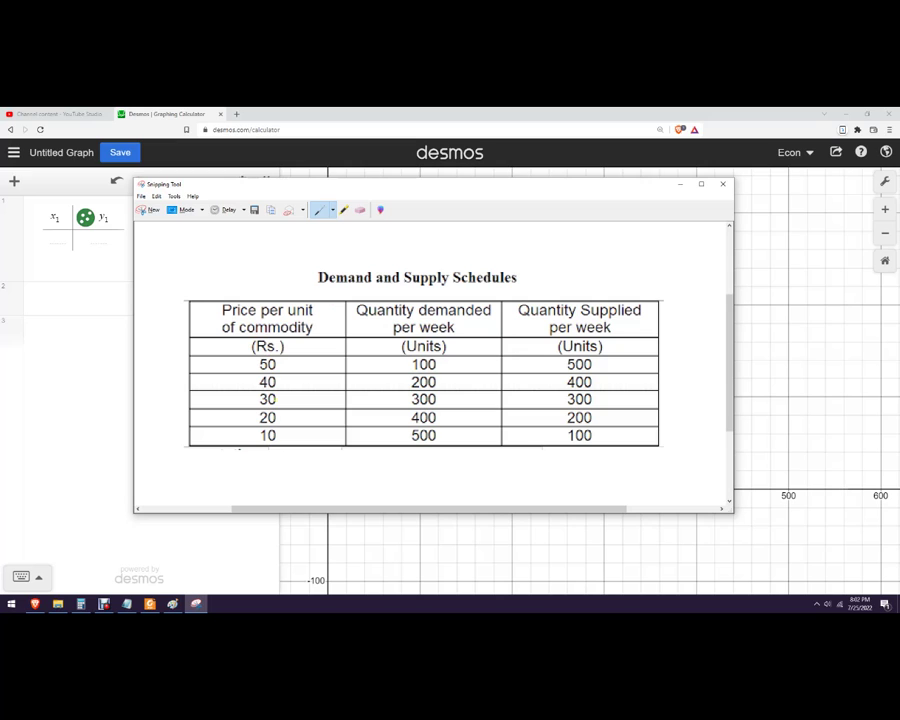
- Circle the table columns with the pen, redrawing the Price and Quantity Supplied loops in red
mouse_move(478, 305)
left_mouse_down()
mouse_move(250, 291)
mouse_move(208, 350)
mouse_move(241, 465)
mouse_move(425, 461)
mouse_move(488, 447)
mouse_move(478, 306)
left_mouse_up()
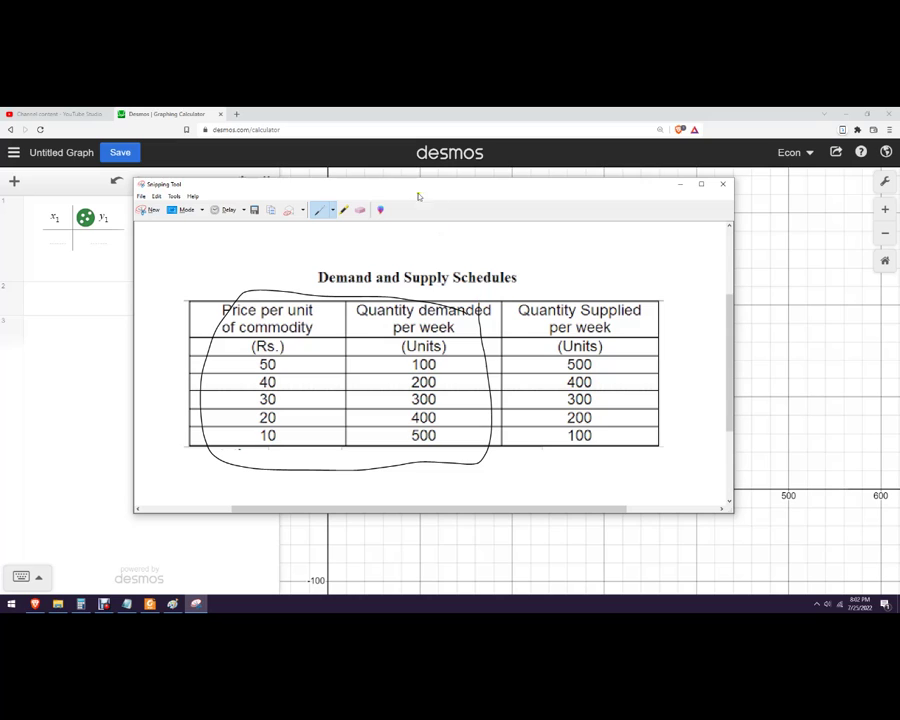
left_click(361, 210)
left_click(340, 298)
left_click(320, 211)
left_click(332, 210)
left_click(295, 223)
mouse_move(305, 295)
left_mouse_down()
mouse_move(191, 452)
mouse_move(326, 312)
left_mouse_up()
mouse_move(645, 268)
left_mouse_down()
mouse_move(541, 325)
mouse_move(609, 444)
mouse_move(624, 265)
left_mouse_up()
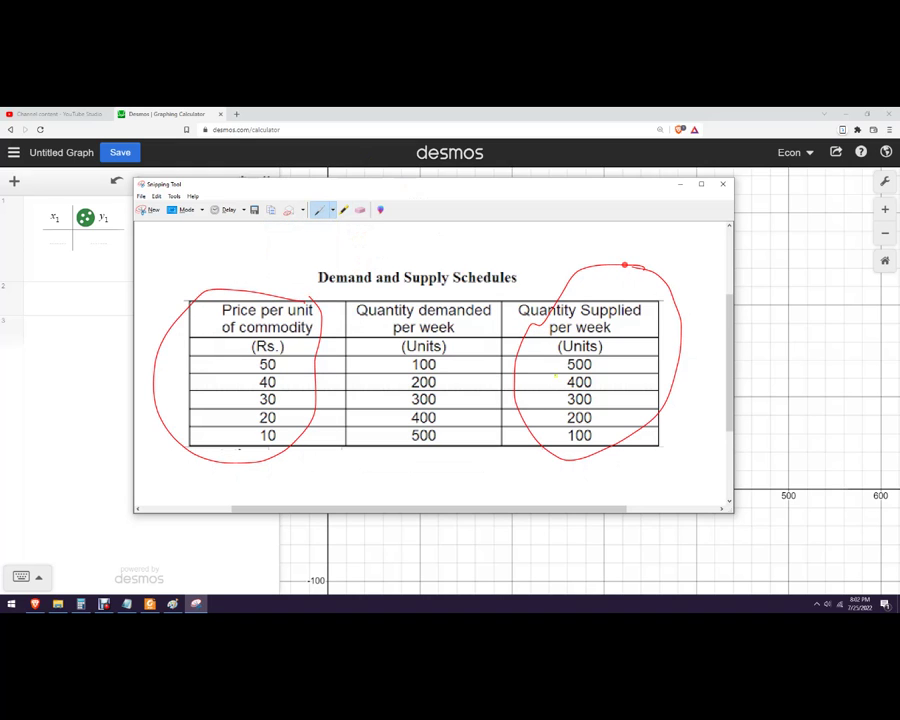
- Erase the red loops, then narrow the snip window and move it over the graph
left_click(361, 210)
left_click(263, 300)
left_click(645, 270)
left_click_drag(134, 178, 217, 191)
left_click_drag(334, 201, 442, 165)
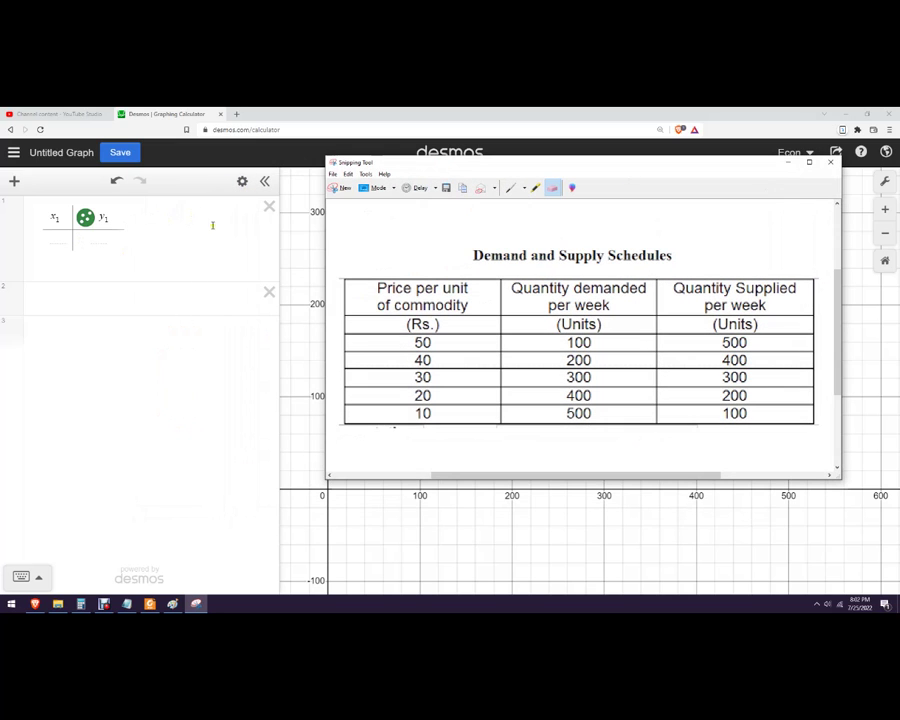
- Add a new empty x2/y2 table and bring the schedule snip forward
left_click(14, 181)
left_click(36, 272)
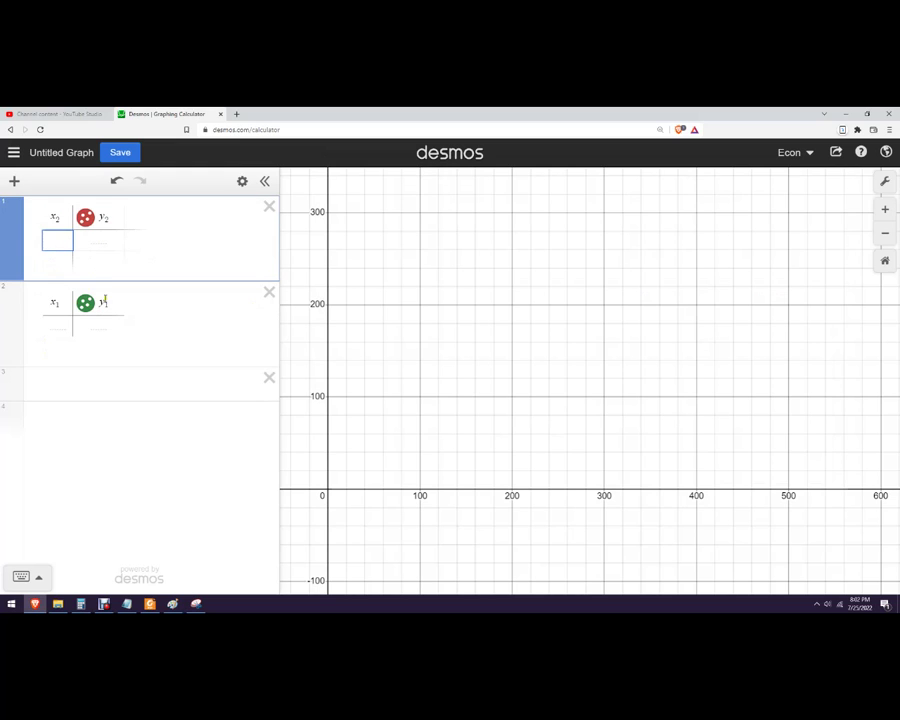
mouse_move(197, 603)
left_click(199, 577)
- Resize the calculator window on the left, move the snip to the right, and shift the graph down
mouse_move(256, 113)
left_mouse_down()
mouse_move(430, 186)
mouse_move(253, 133)
left_mouse_up()
left_click_drag(453, 525, 470, 568)
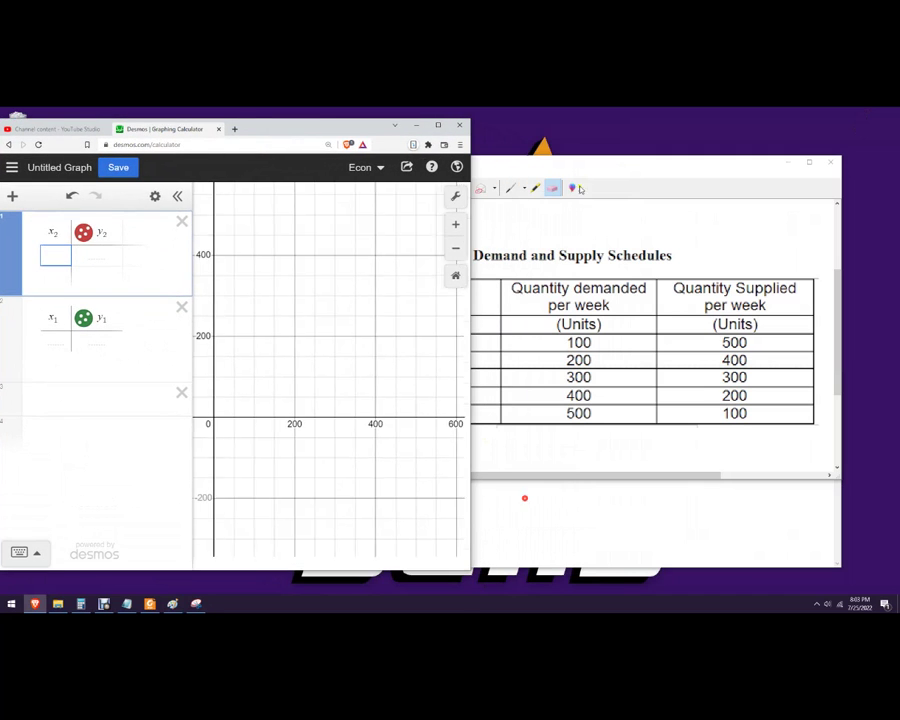
left_click_drag(578, 163, 660, 141)
left_click(57, 255)
left_click(98, 256)
left_click_drag(257, 293, 257, 356)
scroll(257, 356, "down", 1)
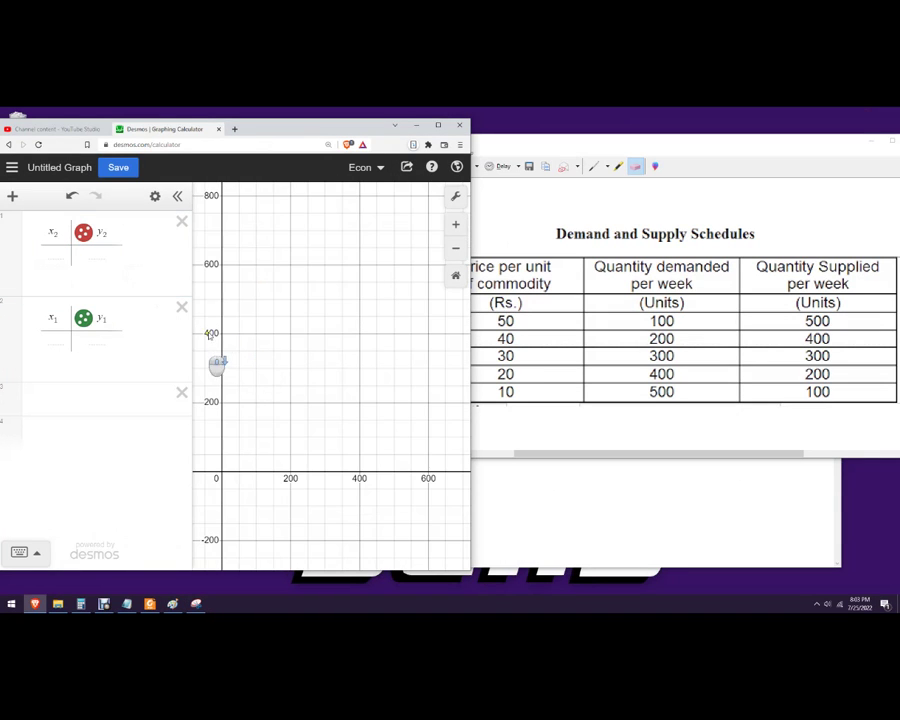
- Enter quantities 100, 200, 300, 400, 500 in the x2 column
left_click(102, 254)
left_click(55, 255)
type("500")
key("Return")
type("200")
left_click(61, 297)
type("300")
key("Return")
type("400")
key("Return")
type("500")
- Enter prices 50, 40, 30, 20, 10 in the y2 column
left_click(106, 257)
type("50")
left_click(114, 281)
type("40")
left_click(107, 297)
type("30")
left_click(112, 320)
type("20")
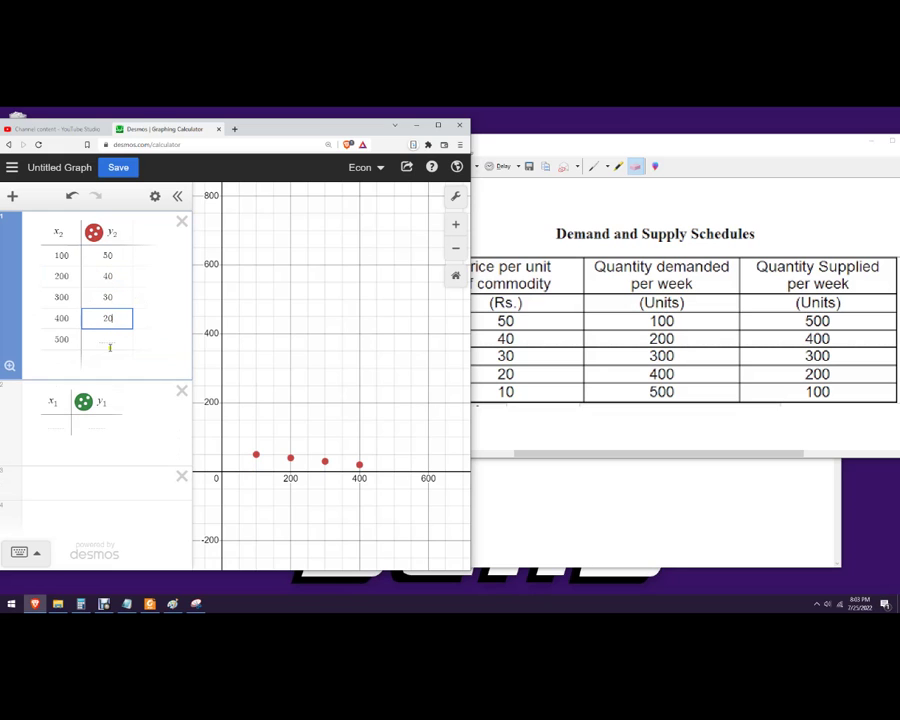
left_click(109, 343)
type("10")
- Put 500 in the first x1 cell and prices 50, 40, 30, 20, 10 in the y1 column
left_click(57, 425)
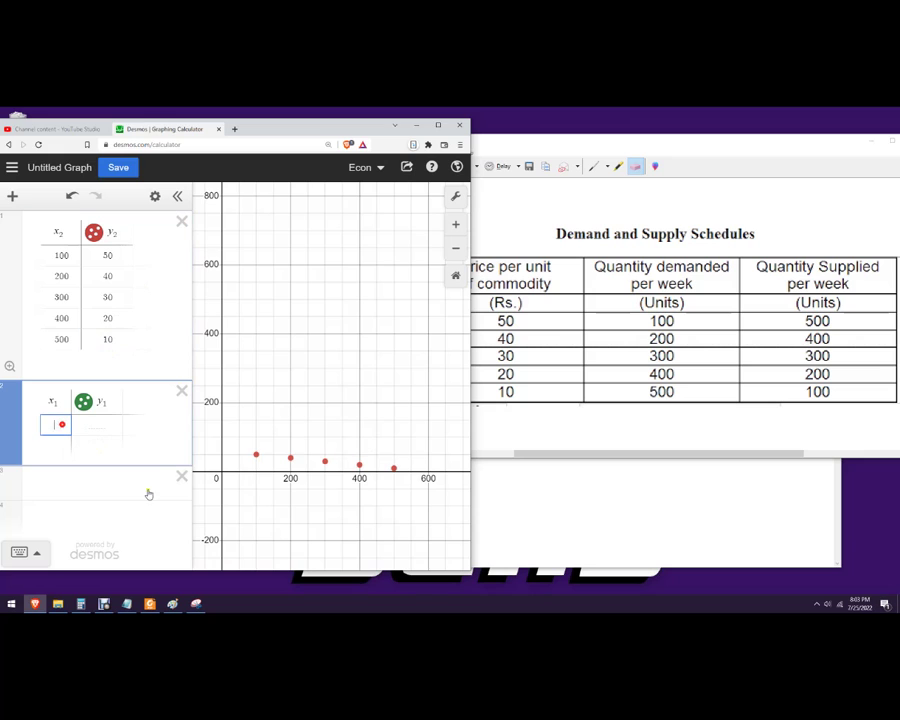
type("500")
left_click(112, 430)
type("50")
key("Return")
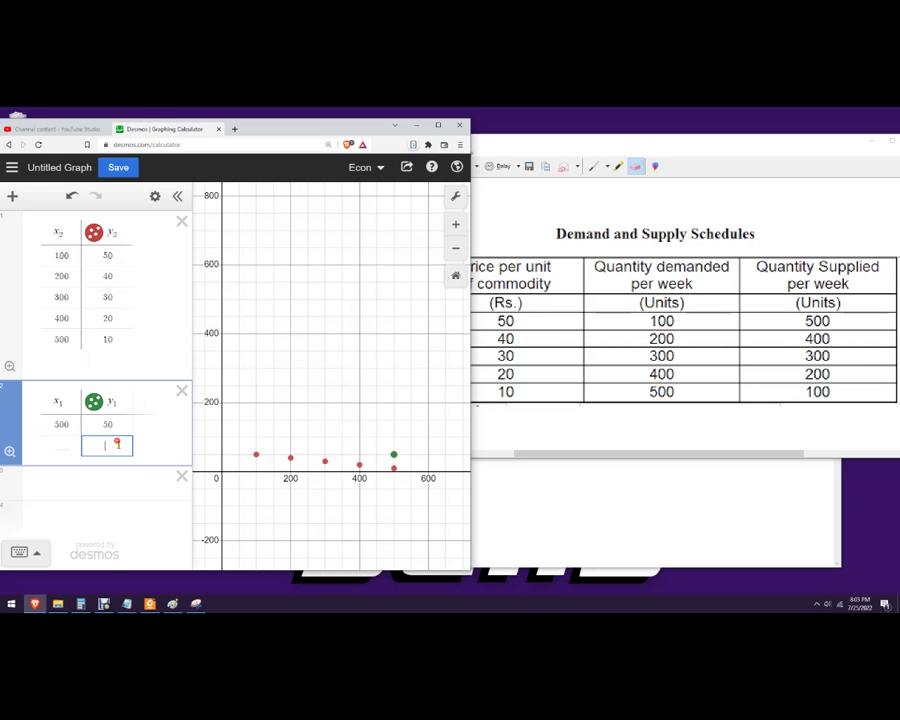
type("40")
key("Return")
type("30")
key("Return")
type("20")
key("Return")
type("10")
- Fill the remaining x1 cells with 400, 300, 200, 100 and maximize the calculator window
left_click(58, 446)
type("400")
left_click(68, 464)
type("300")
left_click(66, 488)
type("200")
left_click(68, 507)
type("100")
left_click(438, 125)
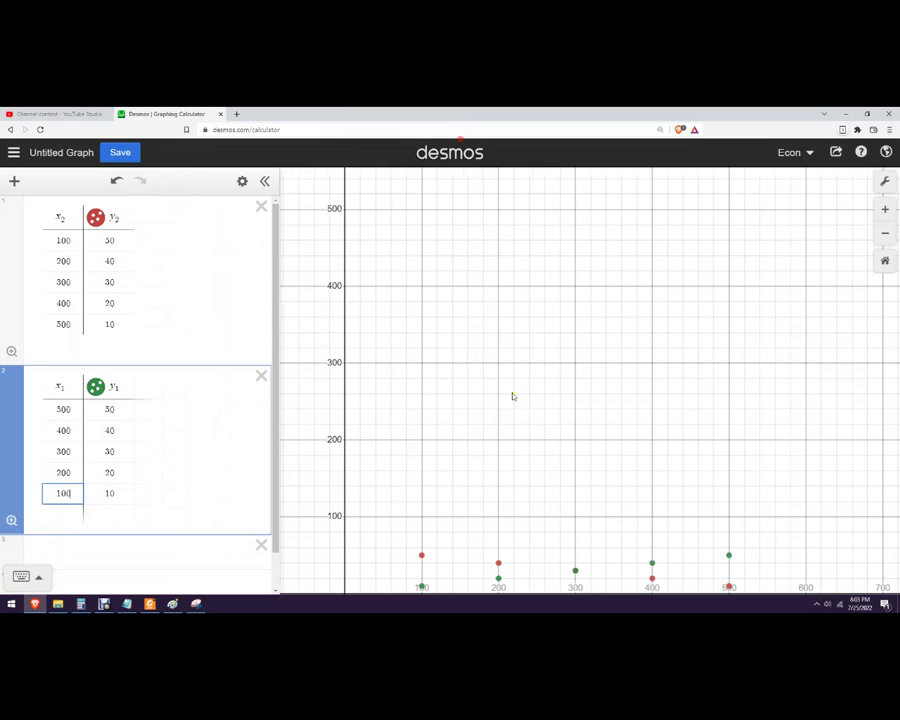
- Turn on Lines for the demand table so its points are connected
left_click_drag(516, 455, 530, 342)
scroll(538, 428, "up", 3)
left_click(64, 217)
left_click(243, 182)
left_click(96, 218)
left_click(201, 335)
- Colour the demand series purple, enable Drag, and undo the accidental point move
left_click(142, 309)
left_click(184, 309)
left_click(204, 403)
mouse_move(598, 462)
left_mouse_down()
mouse_move(600, 430)
mouse_move(598, 464)
left_mouse_up()
key("ctrl+z")
- Connect the supply points with a red line, restoring the accidentally deleted demand table
left_click(96, 387)
left_click(204, 504)
left_click(97, 476)
left_click(254, 182)
left_click(259, 206)
key("ctrl+z")
scroll(610, 368, "up", 4)
- Turn off Drag for the demand table's points in list edit mode
left_click(242, 181)
left_click(129, 214)
left_click(242, 181)
left_click(95, 217)
left_click(207, 386)
left_click(255, 249)
left_click(254, 181)
- Restore the accidentally deleted demand table and hide the expression list
left_click(443, 291)
left_click(263, 207)
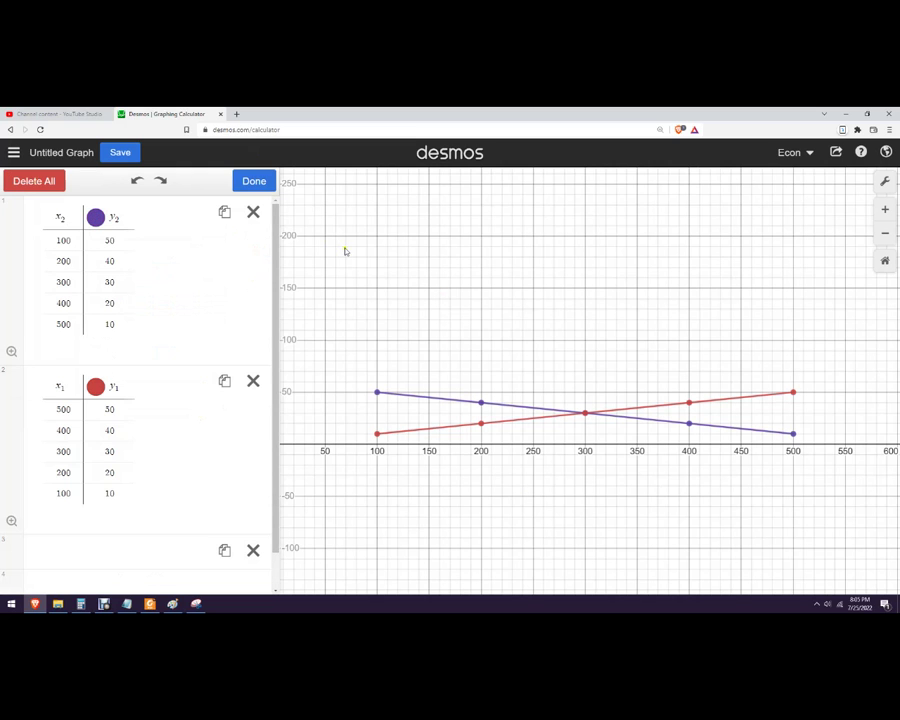
left_click(251, 181)
left_click(266, 183)
scroll(422, 444, "down", 2)
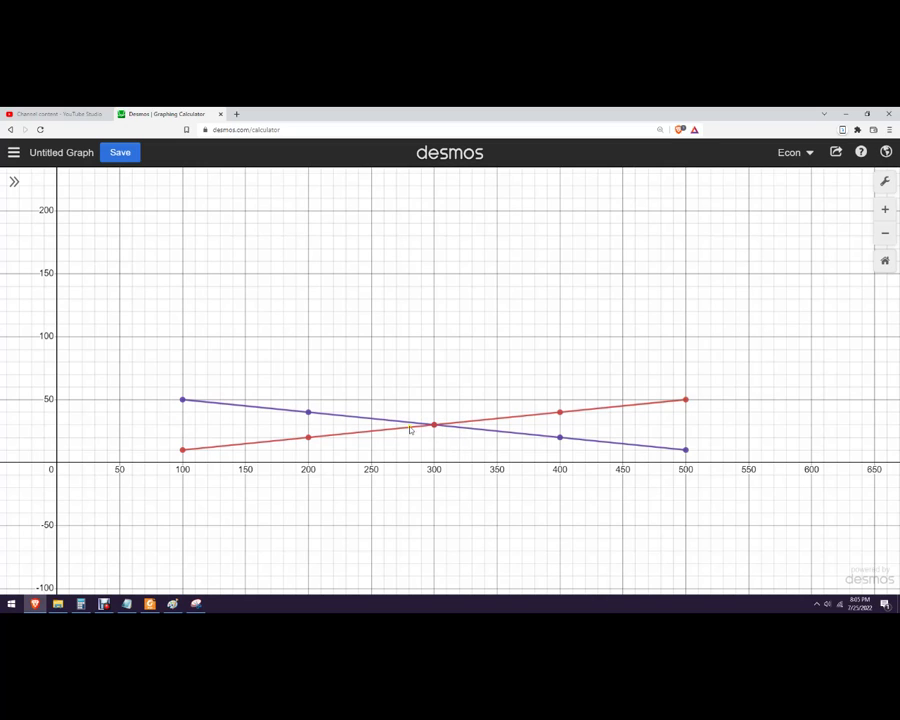
- Zoom and pan to centre the lines' crossing at (300, 30), then show the expression list again
scroll(560, 492, "up", 5)
left_click_drag(531, 497, 687, 497)
left_click_drag(698, 477, 573, 488)
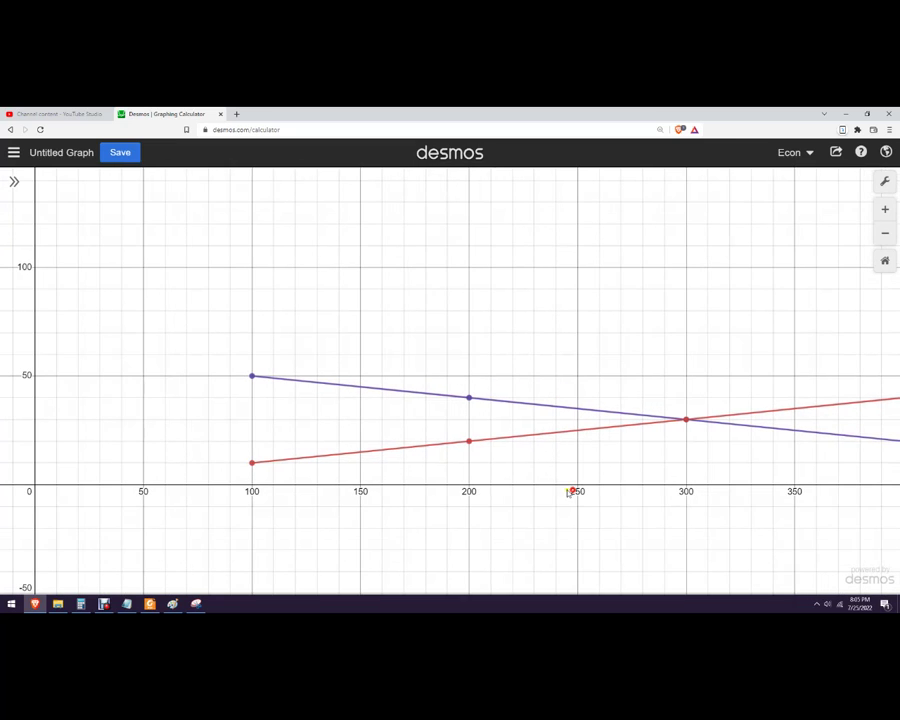
left_click(14, 181)
left_click(60, 542)
type("y")
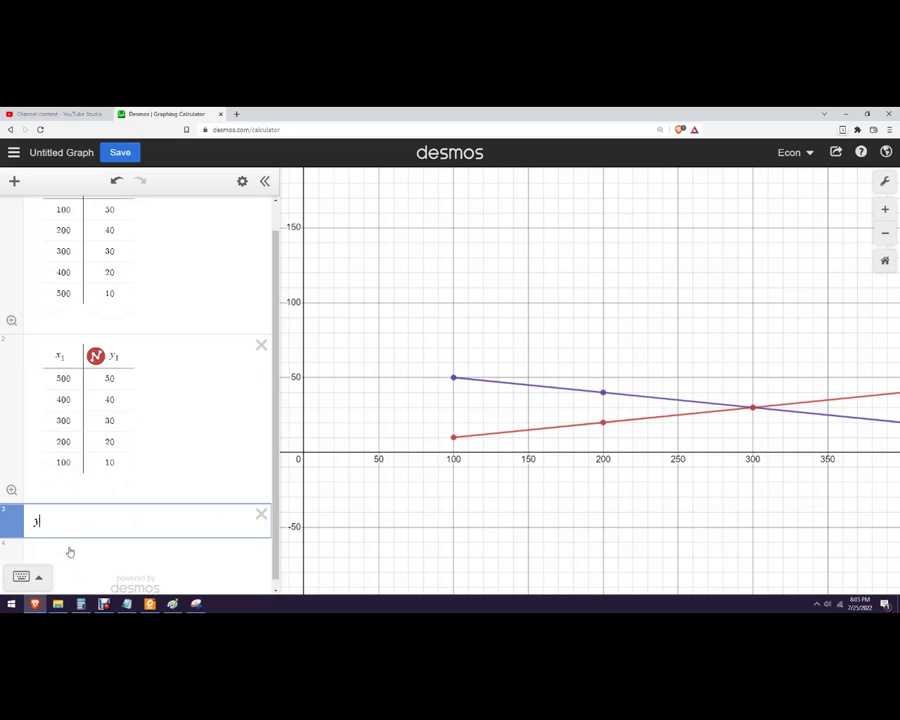
type("=25")
left_click(241, 182)
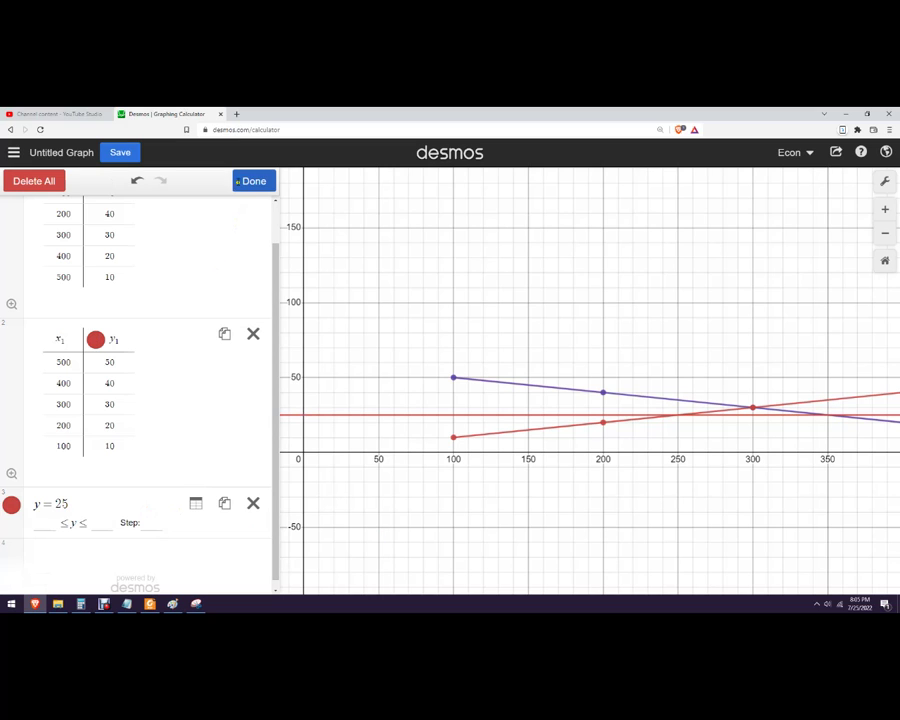
left_click(11, 506)
left_click(149, 569)
left_click(536, 530)
left_click(680, 416)
left_click(680, 416)
left_click(678, 416)
left_click(261, 497)
scroll(557, 525, "down", 5)
left_click_drag(653, 525, 643, 478)
scroll(590, 485, "up", 4)
left_click_drag(596, 490, 612, 478)
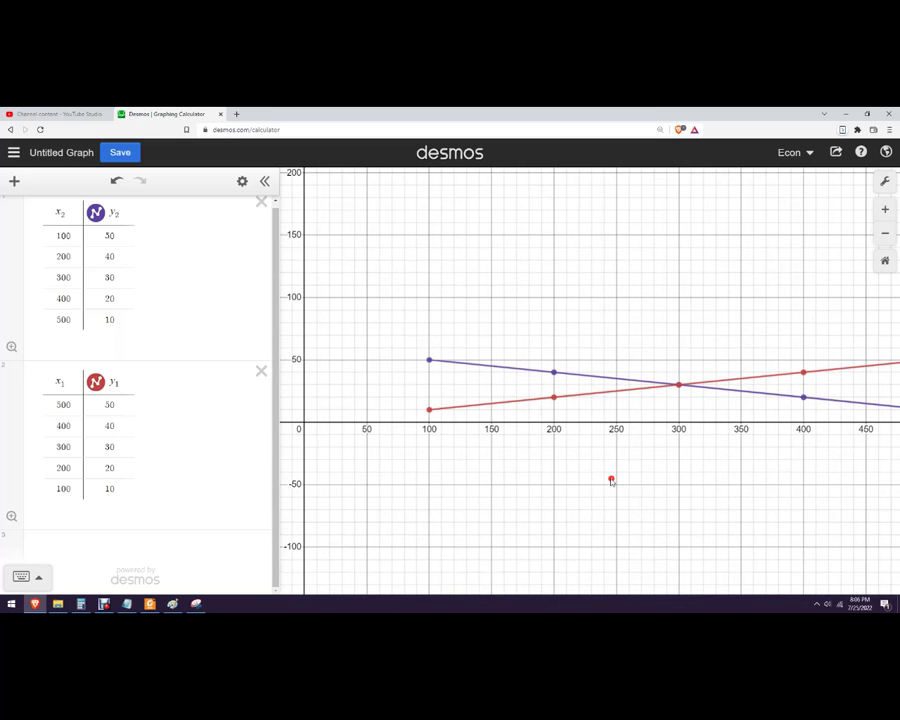